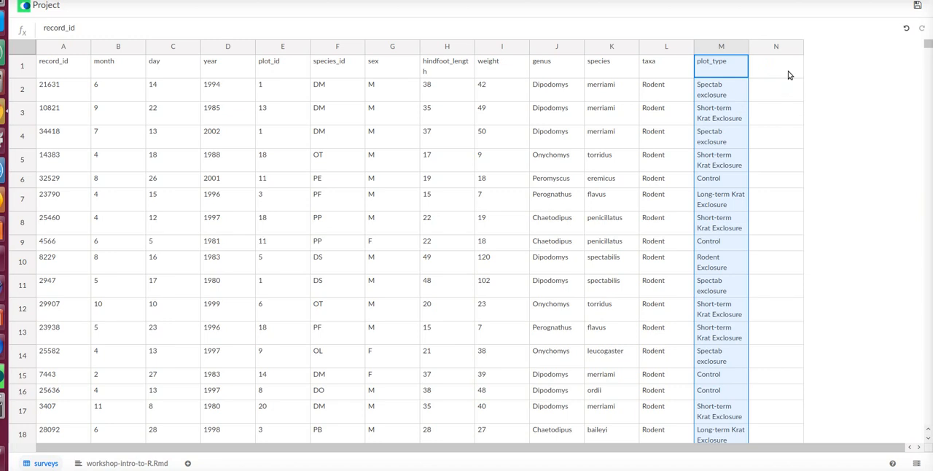
- Enter the formula =library(tidyverse) in cell N2 beside the survey data
{"action": "left_click", "coordinate": [784, 88]}
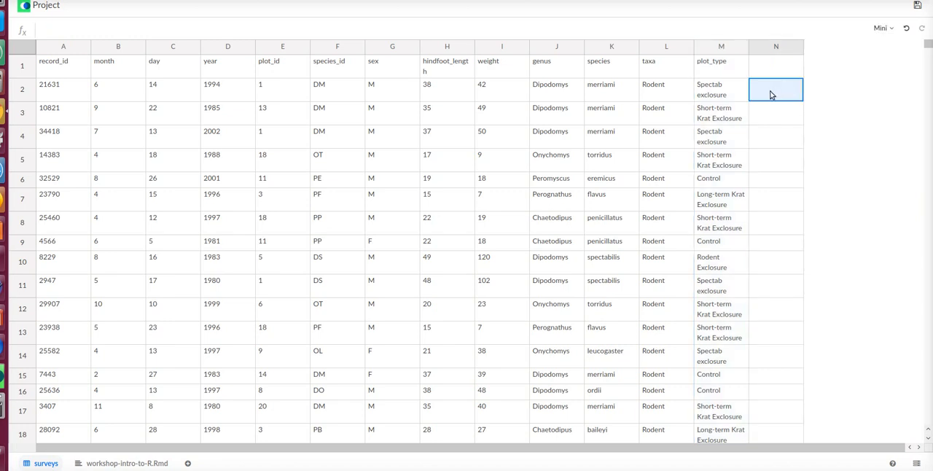
{"action": "double_click", "coordinate": [771, 93]}
{"action": "type", "text": "=libr"}
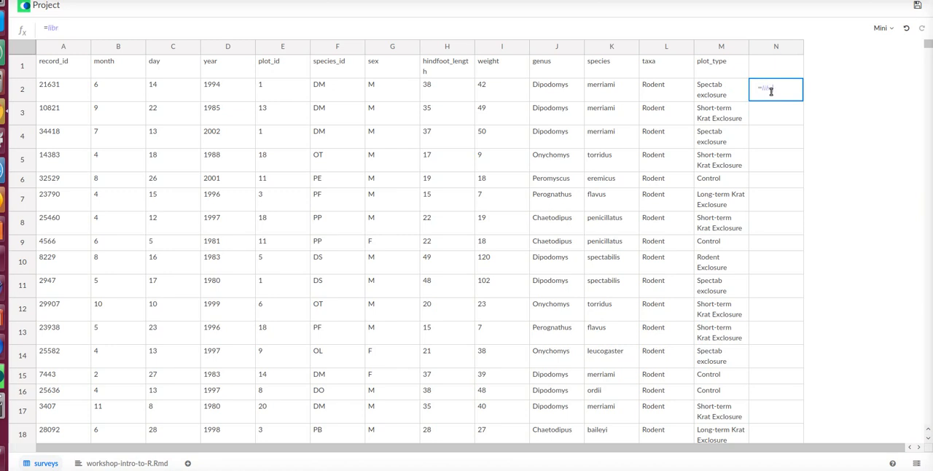
{"action": "type", "text": "ary(tidyverse)"}
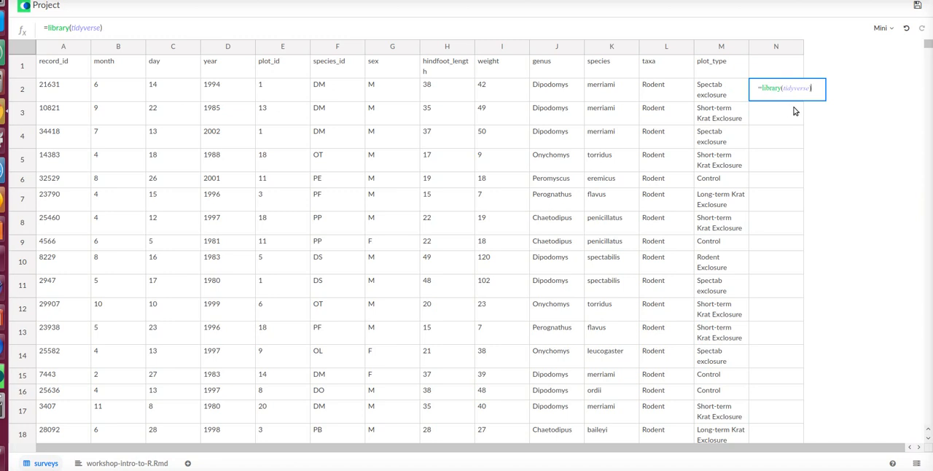
{"action": "key", "text": "Return"}
- Set the language of the library formula in N2 to R and widen column N
{"action": "left_click", "coordinate": [800, 91]}
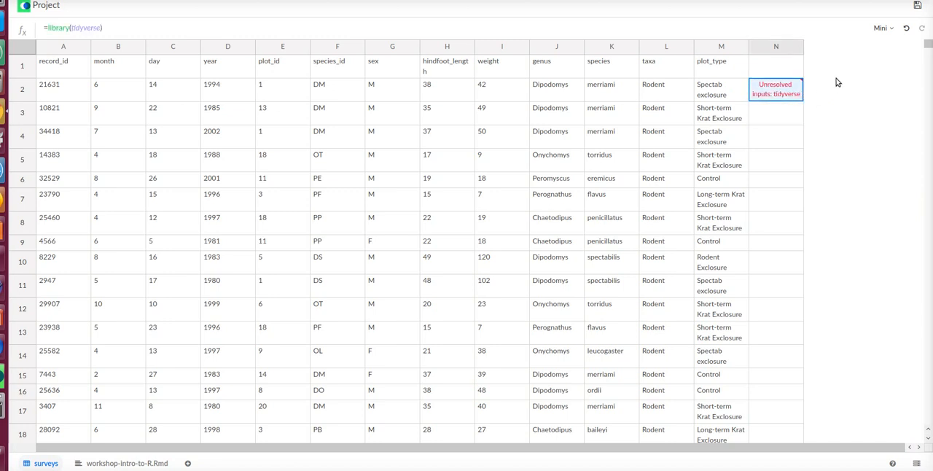
{"action": "left_click", "coordinate": [881, 29]}
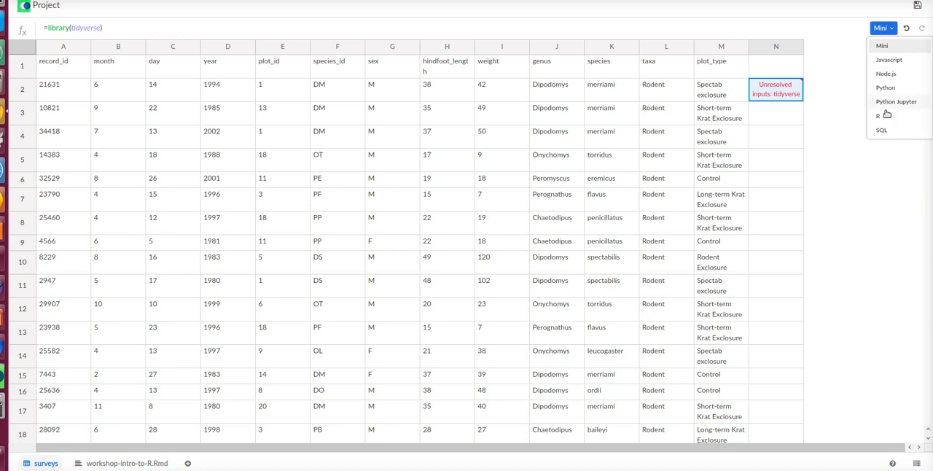
{"action": "left_click", "coordinate": [888, 118]}
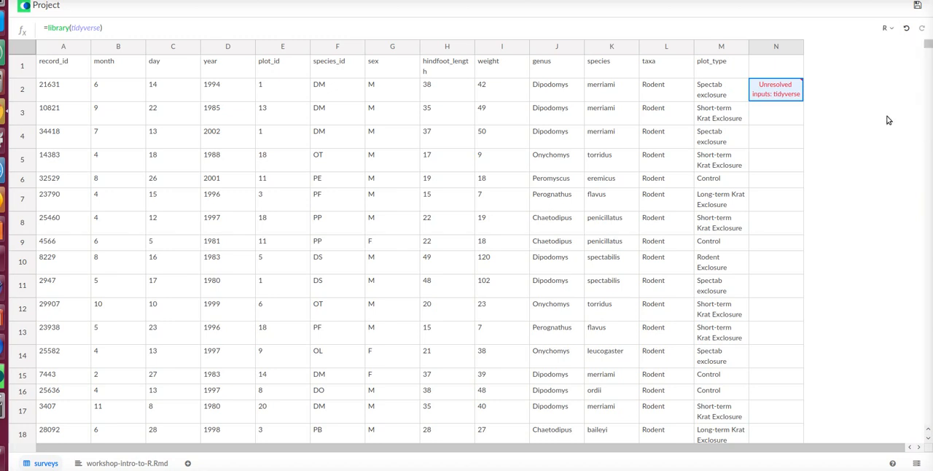
{"action": "left_click_drag", "start_coordinate": [802, 45], "coordinate": [867, 45]}
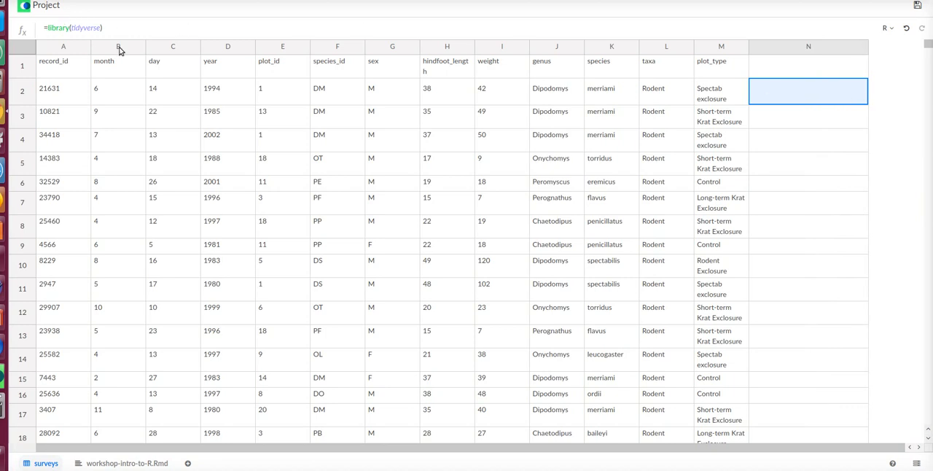
- Begin a formula in cell N4 with =ggplot(A2:M1001, using the whole survey data range as its data
{"action": "left_click", "coordinate": [766, 145]}
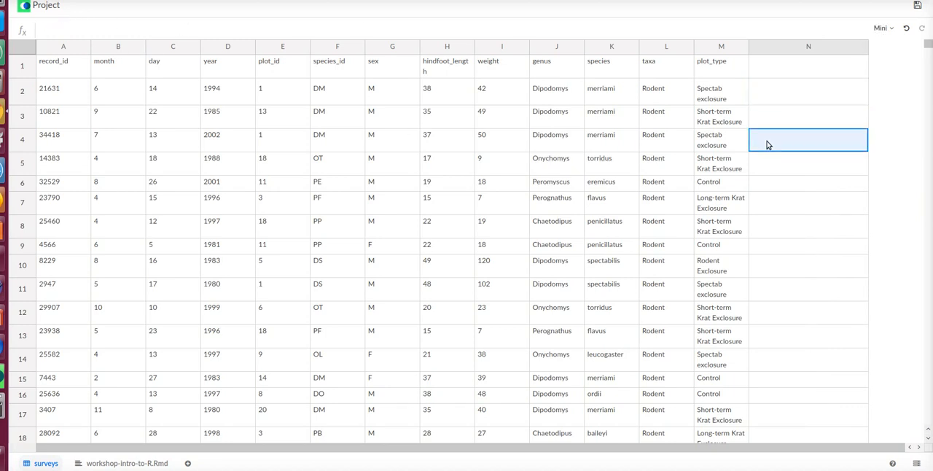
{"action": "double_click", "coordinate": [767, 143]}
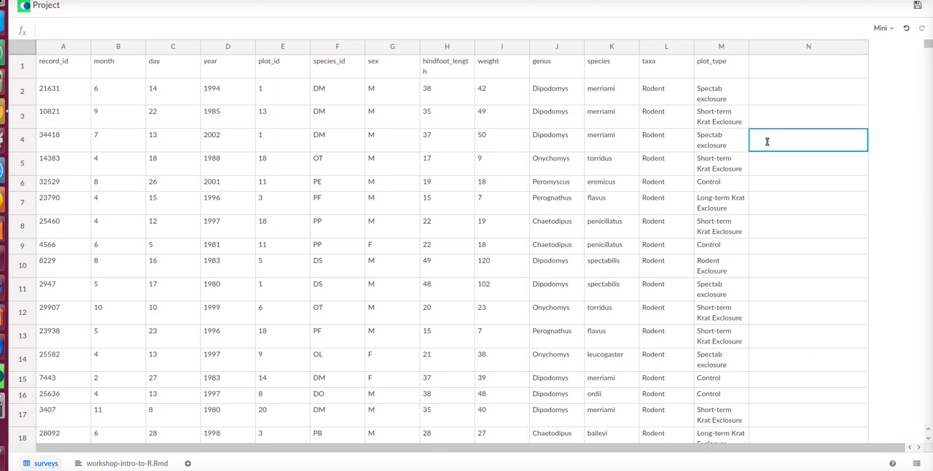
{"action": "type", "text": "="}
{"action": "type", "text": "ad"}
{"action": "type", "text": "plot"}
{"action": "type", "text": "("}
{"action": "mouse_move", "coordinate": [929, 47]}
{"action": "left_mouse_down"}
{"action": "mouse_move", "coordinate": [911, 357]}
{"action": "mouse_move", "coordinate": [925, 433]}
{"action": "mouse_move", "coordinate": [931, 35]}
{"action": "left_mouse_up"}
{"action": "left_click", "coordinate": [148, 30]}
{"action": "type", "text": "A2:M1001"}
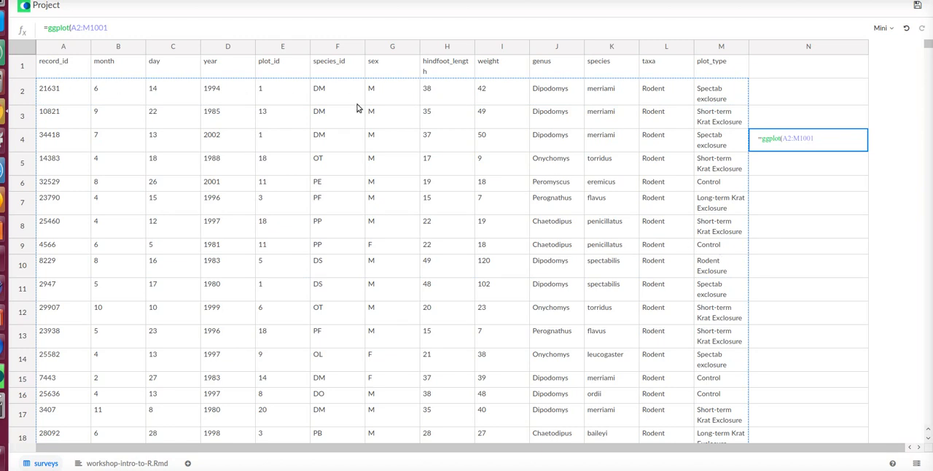
{"action": "type", "text": ","}
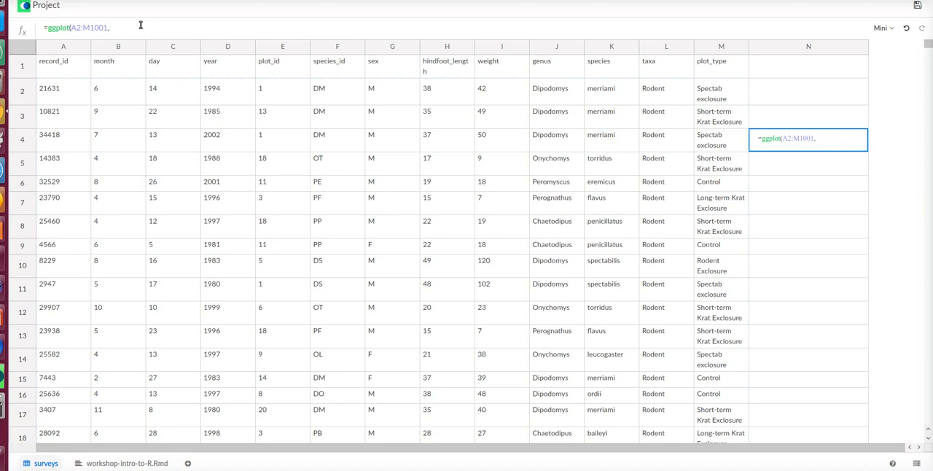
{"action": "type", "text": " mapping = aes"}
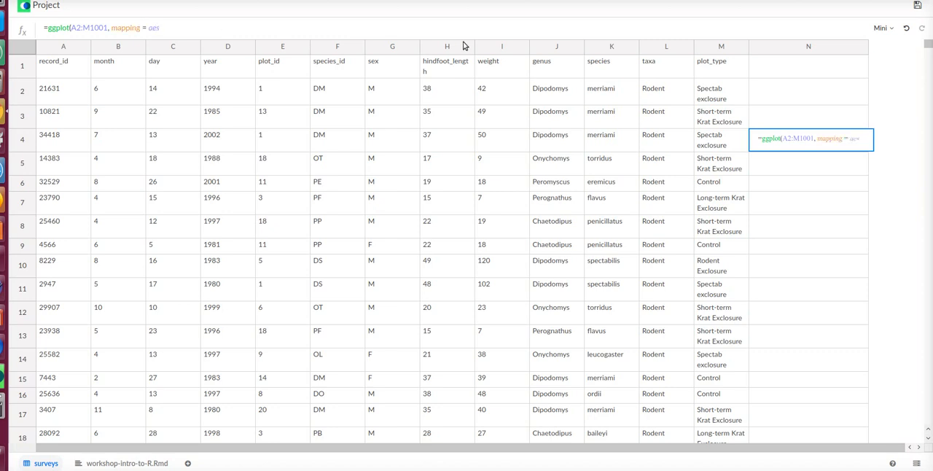
{"action": "type", "text": "(x =I, y ="}
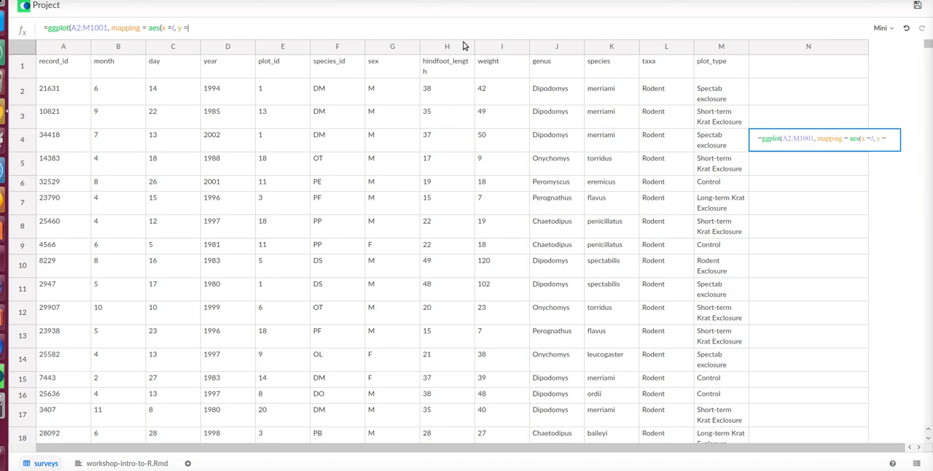
{"action": "type", "text": "H"}
- Add the argument mapping = aes(x =I, y =H) to the ggplot call and close its parentheses
{"action": "key", "text": "BackSpace"}
{"action": "type", "text": "H)) + geom_point"}
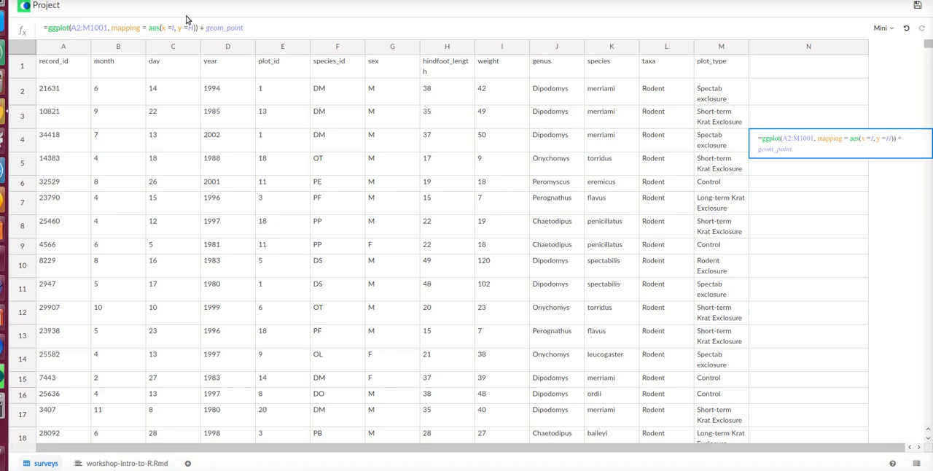
- Append + geom_point(alpha = 0.1, aes(color = F)) to the ggplot formula in N4
{"action": "type", "text": "("}
{"action": "type", "text": "alpha"}
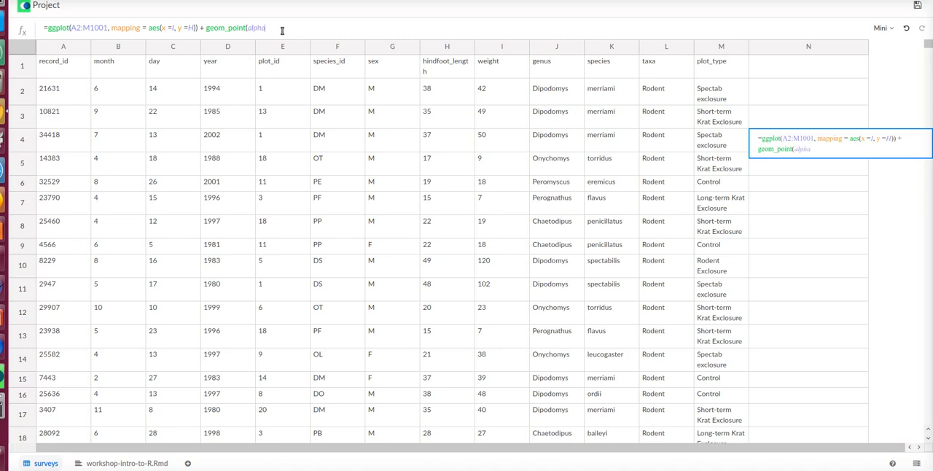
{"action": "type", "text": " = 0.1,"}
{"action": "type", "text": "aes(color ="}
{"action": "type", "text": "F"}
- Commit the ggplot formula in N4 and set its language to R
{"action": "key", "text": "Return"}
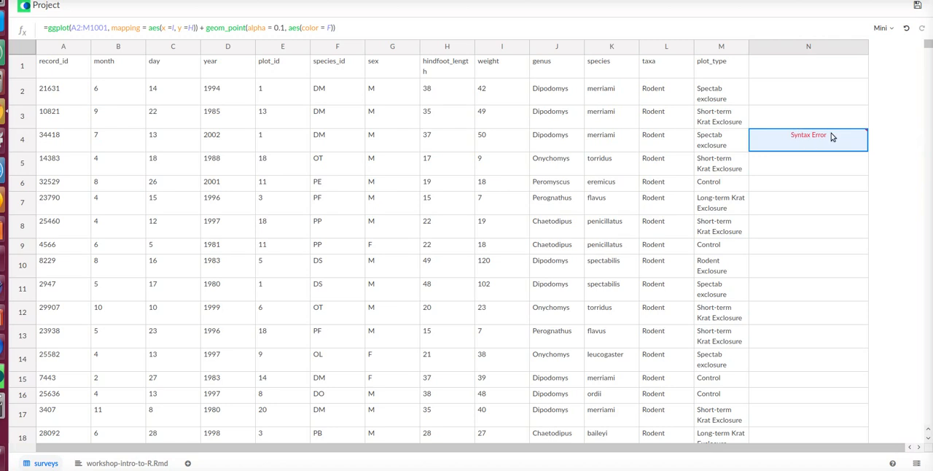
{"action": "left_click", "coordinate": [894, 30]}
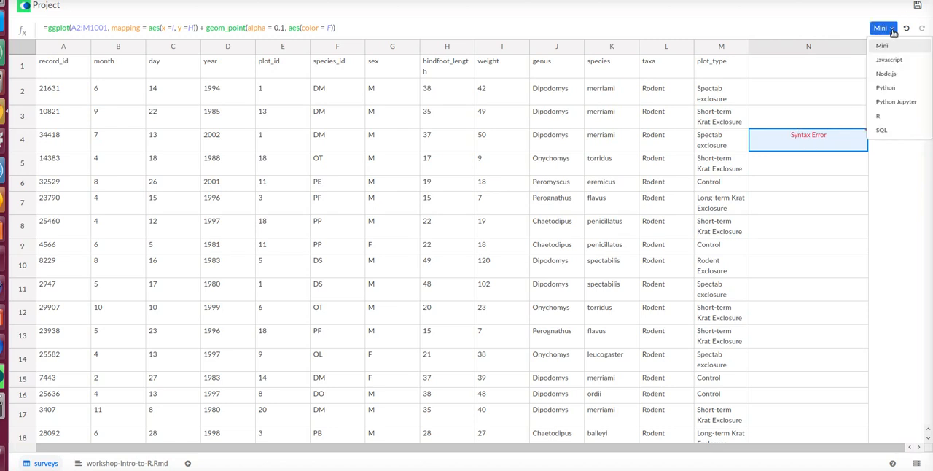
{"action": "left_click", "coordinate": [880, 117]}
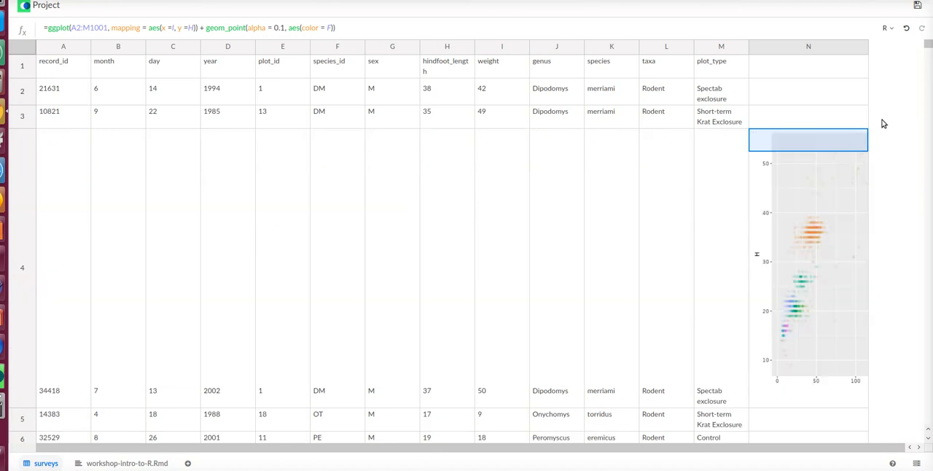
- Widen column N and narrow columns K, L and M so the whole plot and its legend fit in view
{"action": "left_click_drag", "start_coordinate": [867, 46], "coordinate": [913, 47]}
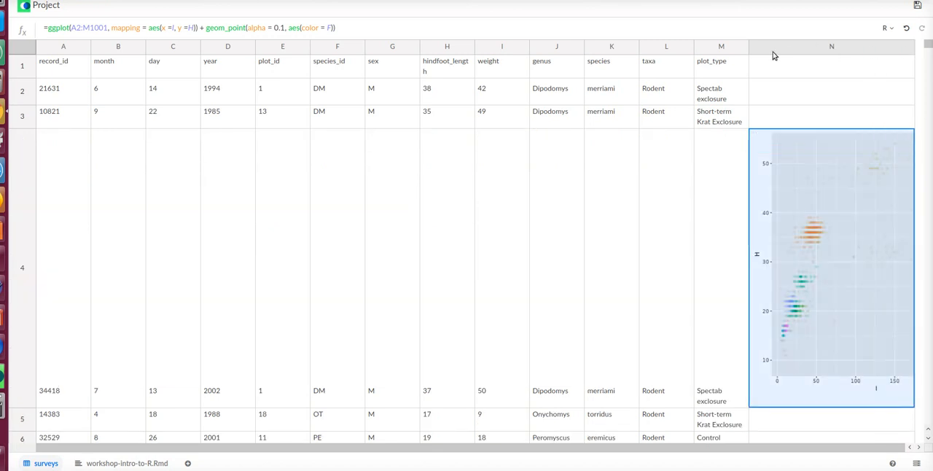
{"action": "left_click_drag", "start_coordinate": [749, 46], "coordinate": [663, 49]}
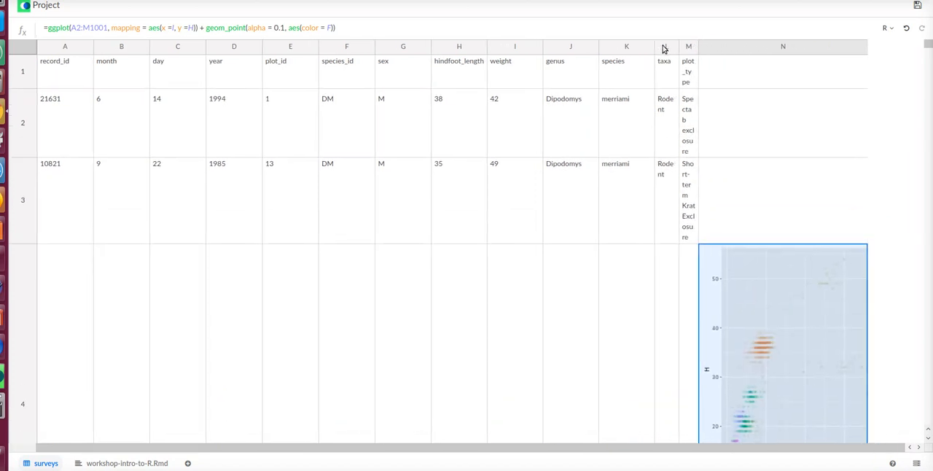
{"action": "left_click_drag", "start_coordinate": [866, 46], "coordinate": [929, 51]}
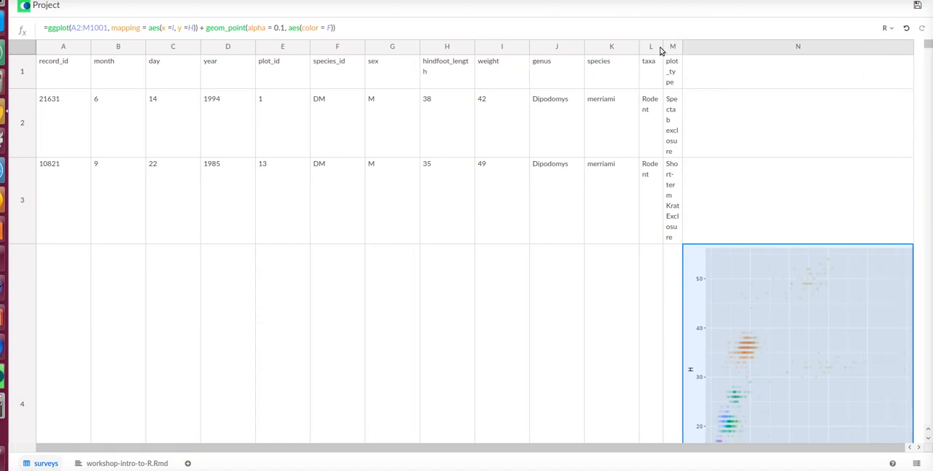
{"action": "left_click_drag", "start_coordinate": [637, 48], "coordinate": [599, 48]}
{"action": "left_click_drag", "start_coordinate": [875, 51], "coordinate": [912, 46]}
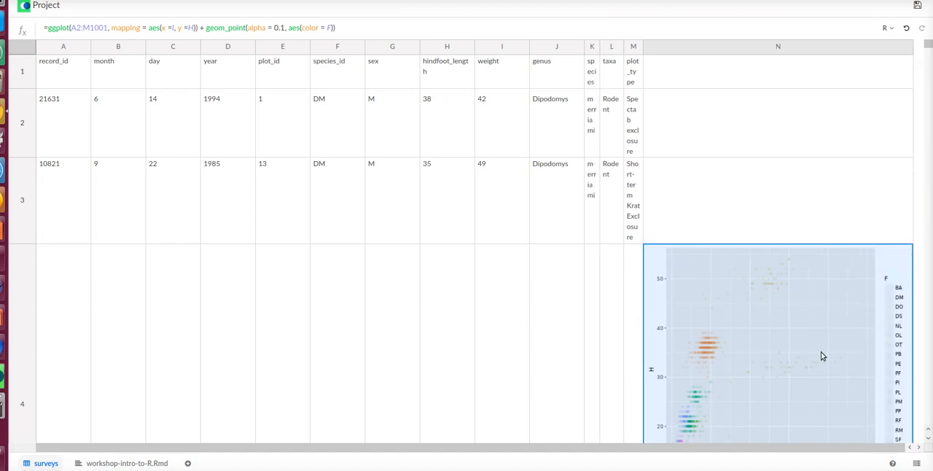
- Open the ggplot formula in N4 for editing
{"action": "scroll", "coordinate": [838, 235], "scroll_direction": "down", "scroll_amount": 3}
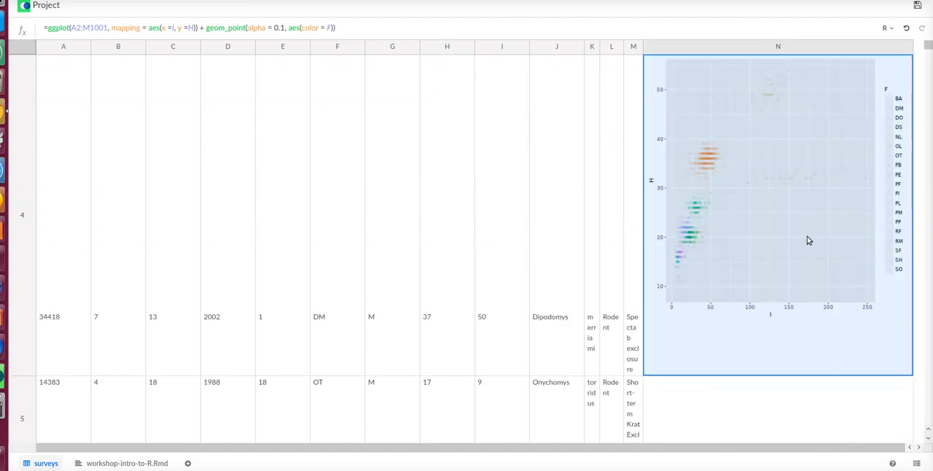
{"action": "left_click", "coordinate": [315, 28]}
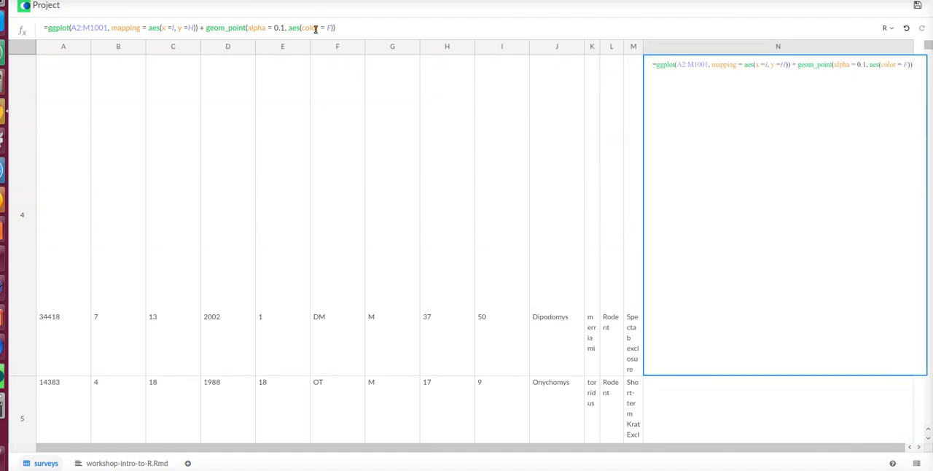